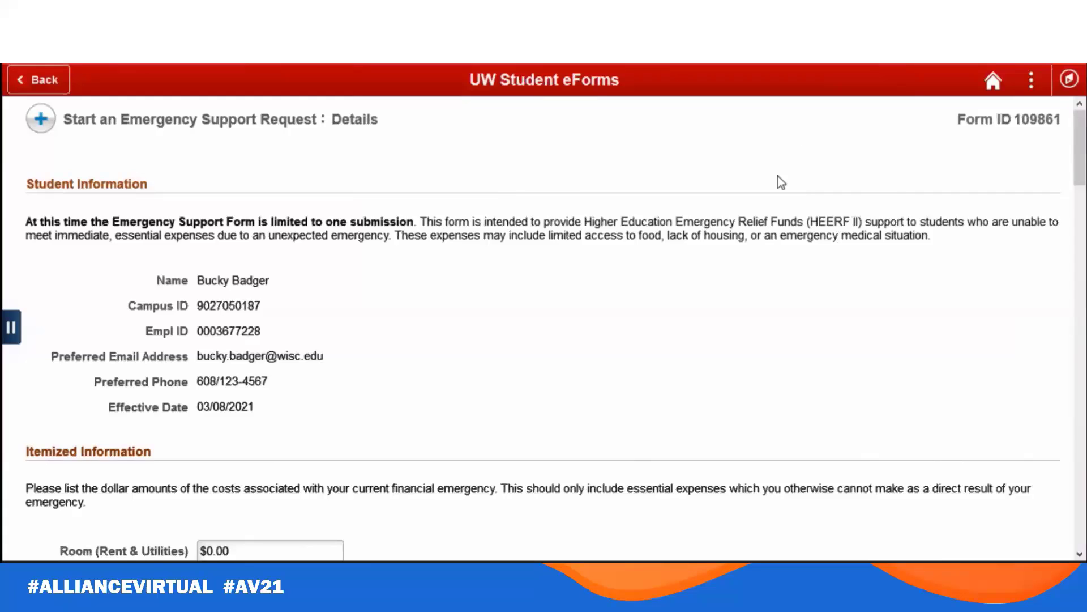
Step: Enter 501 as the Medical Expenses (Healthcare) amount in the itemized section of the emergency support request
{"action": "scroll", "coordinate": [652, 215], "scroll_direction": "down", "scroll_amount": 5}
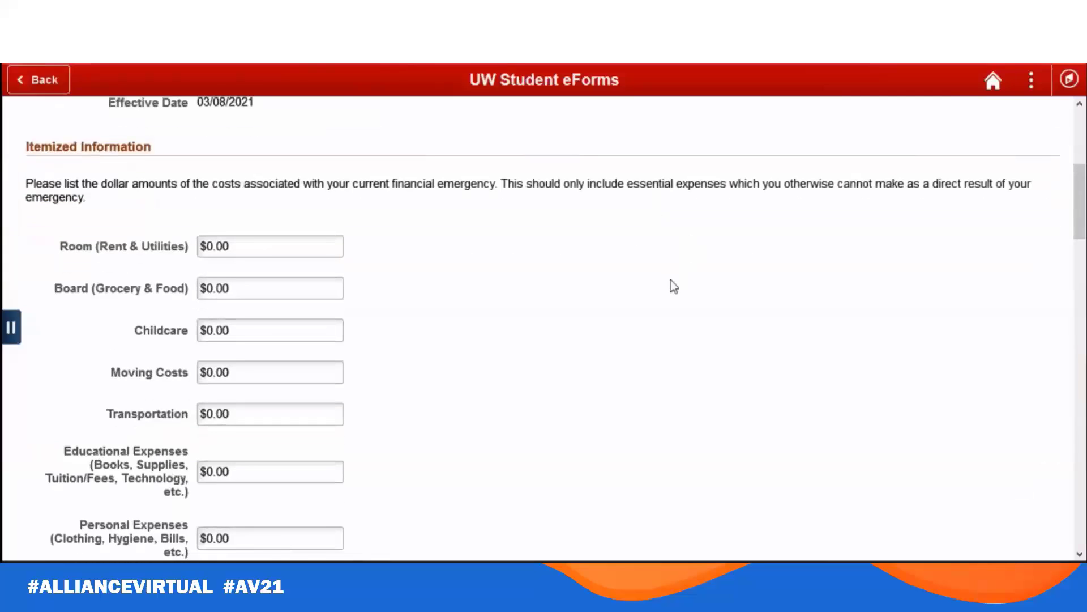
{"action": "scroll", "coordinate": [657, 334], "scroll_direction": "down", "scroll_amount": 3}
{"action": "scroll", "coordinate": [549, 412], "scroll_direction": "down", "scroll_amount": 1}
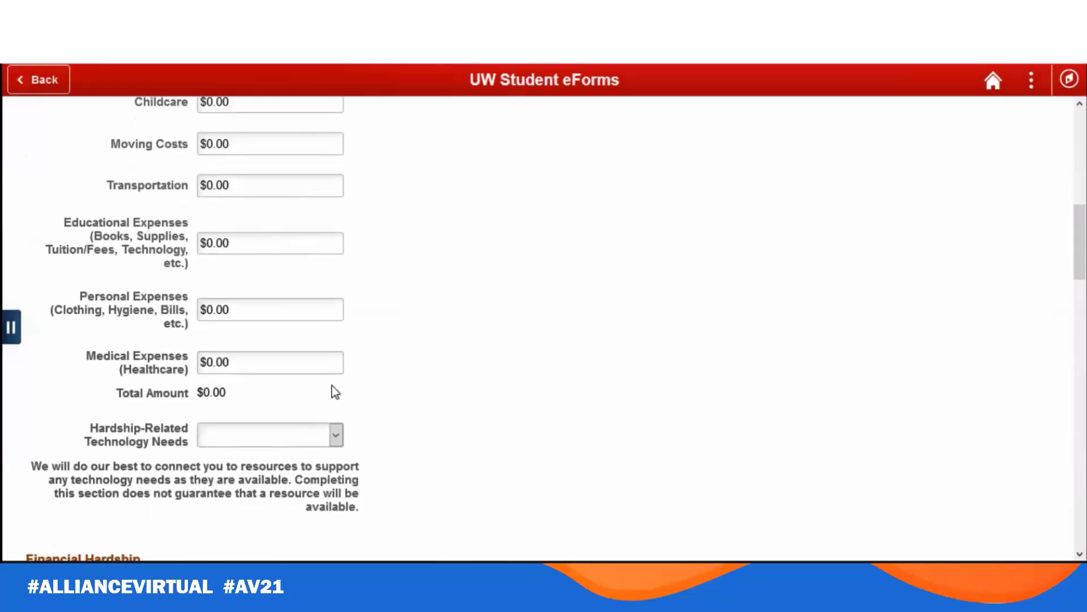
{"action": "left_click", "coordinate": [208, 362]}
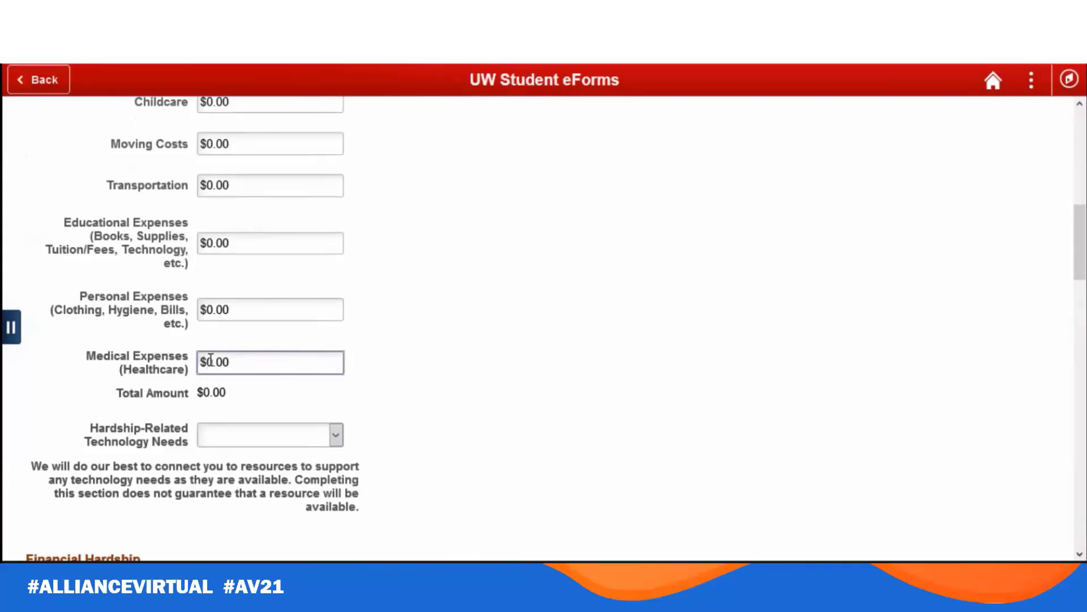
{"action": "type", "text": "50"}
{"action": "key", "text": "BackSpace"}
{"action": "type", "text": "1"}
{"action": "key", "text": "Tab"}
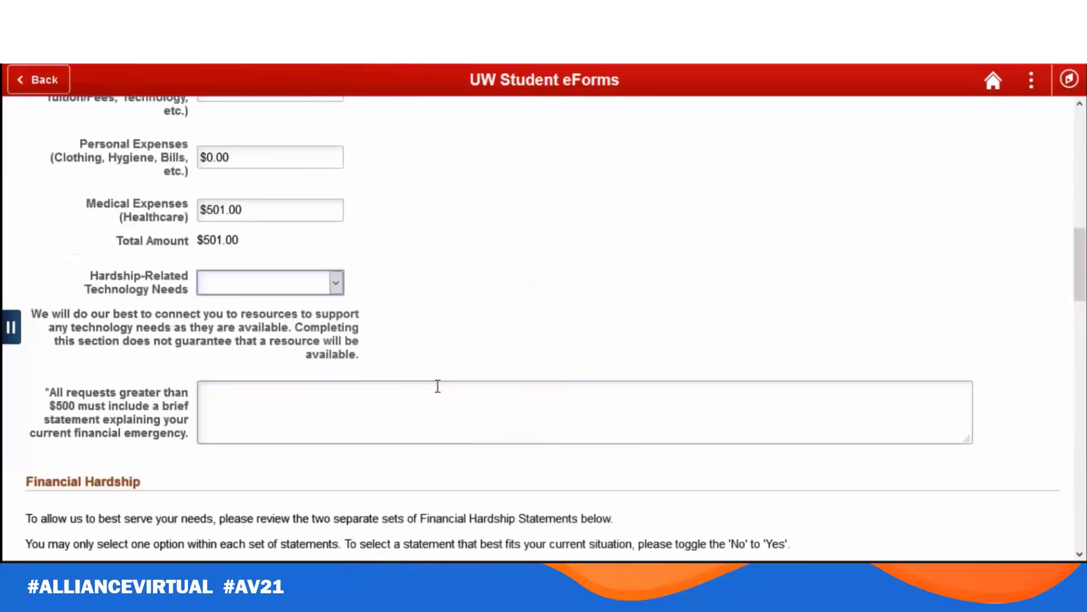
Step: Under Financial Hardship Statement 1, set the statement about not currently being able to cover educational expenses to Yes
{"action": "scroll", "coordinate": [431, 385], "scroll_direction": "down", "scroll_amount": 3}
{"action": "scroll", "coordinate": [481, 357], "scroll_direction": "down", "scroll_amount": 2}
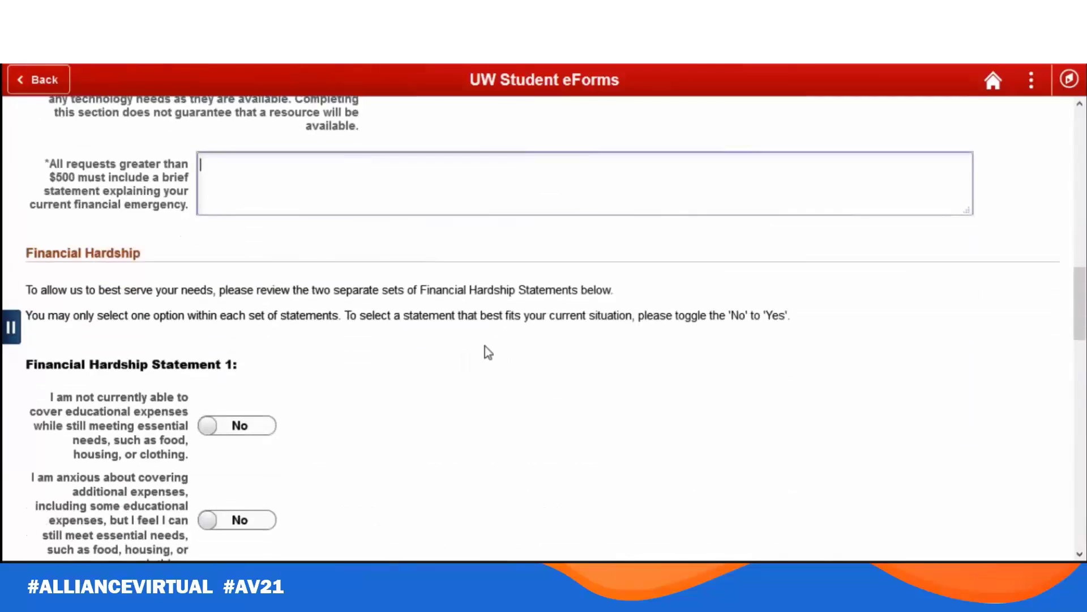
{"action": "scroll", "coordinate": [490, 346], "scroll_direction": "down", "scroll_amount": 1}
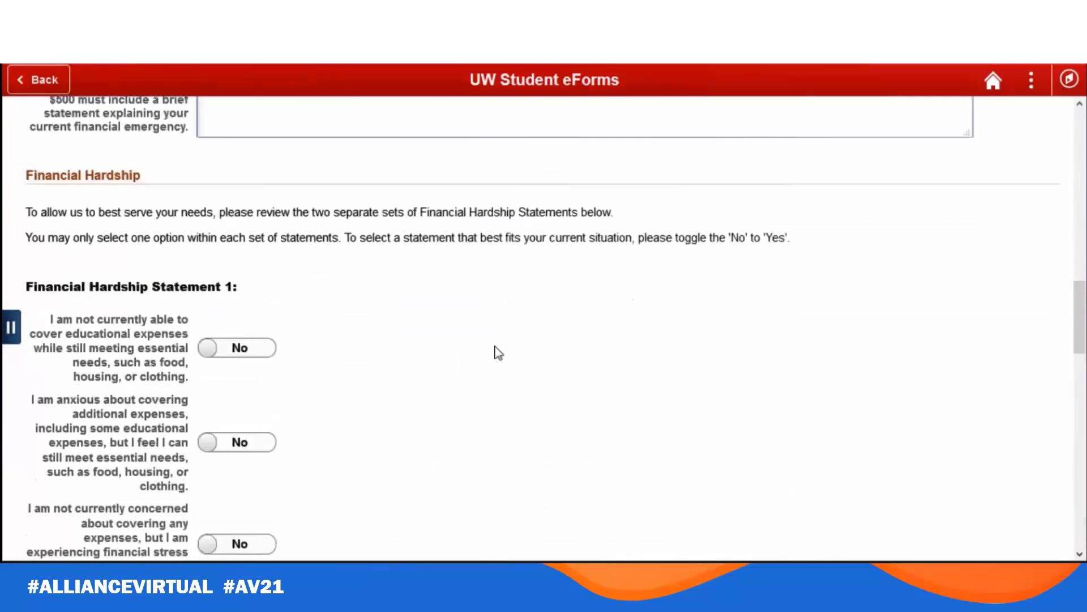
{"action": "scroll", "coordinate": [495, 342], "scroll_direction": "down", "scroll_amount": 1}
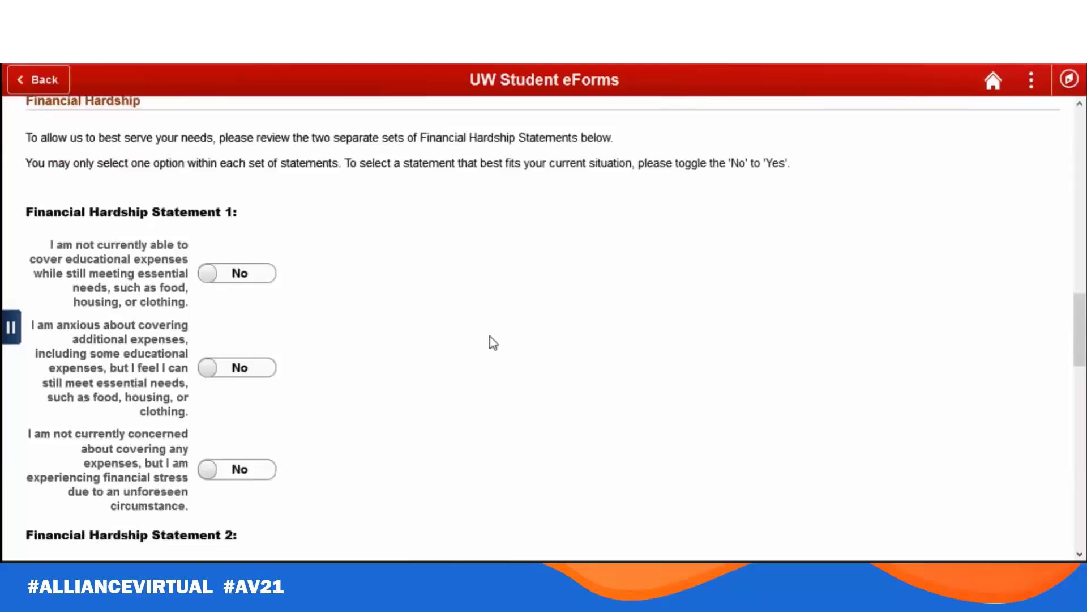
{"action": "left_click", "coordinate": [251, 274]}
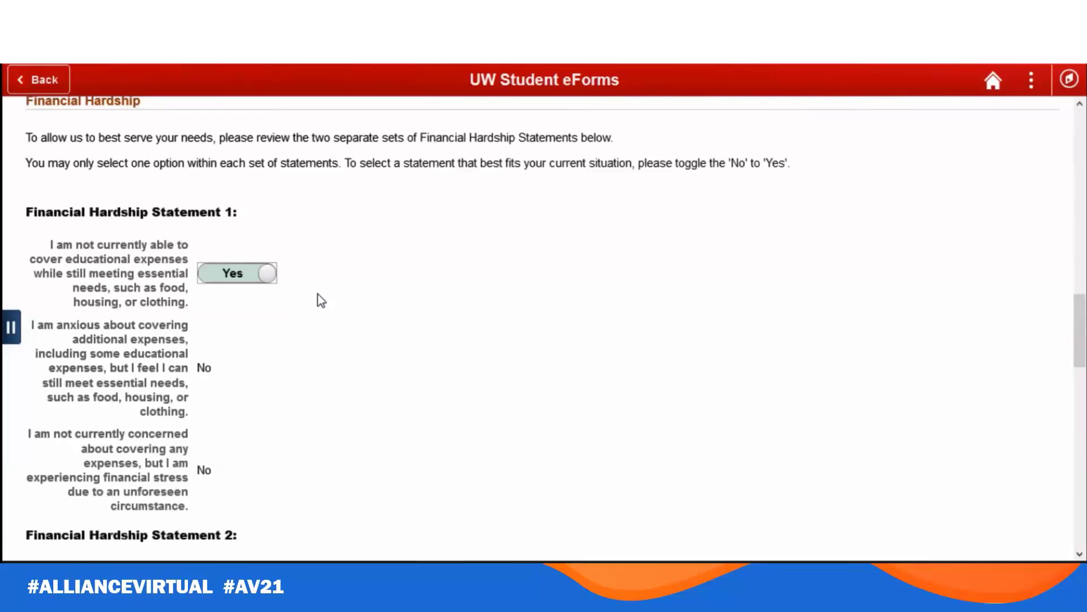
Step: Under Financial Hardship Statement 2, set the statement about being anxious that the emergency may prevent finishing the semester to Yes
{"action": "scroll", "coordinate": [317, 294], "scroll_direction": "down", "scroll_amount": 3}
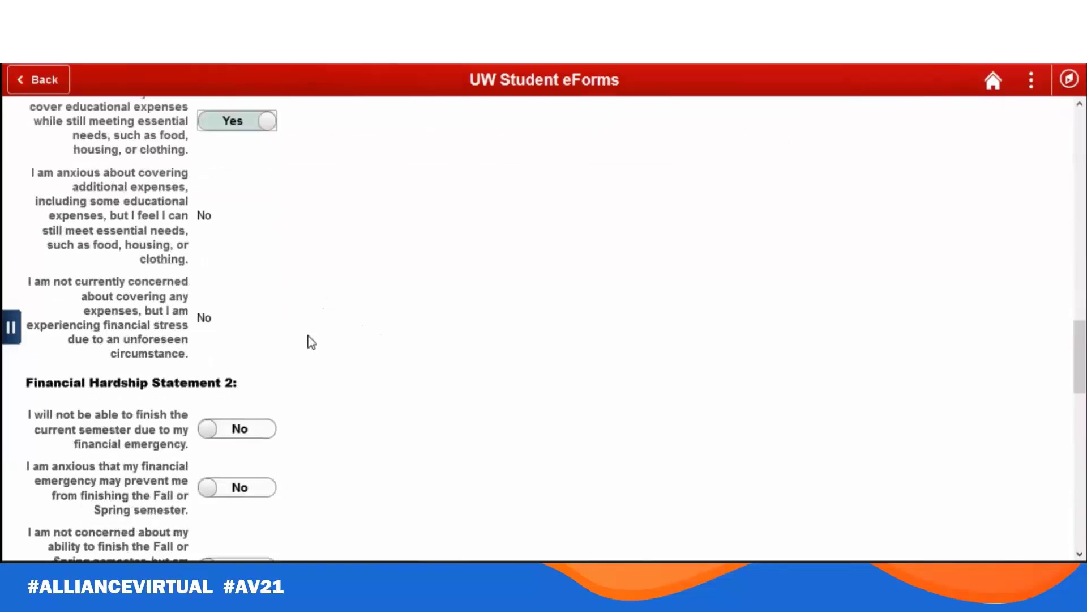
{"action": "scroll", "coordinate": [311, 342], "scroll_direction": "down", "scroll_amount": 1}
{"action": "left_click", "coordinate": [219, 418]}
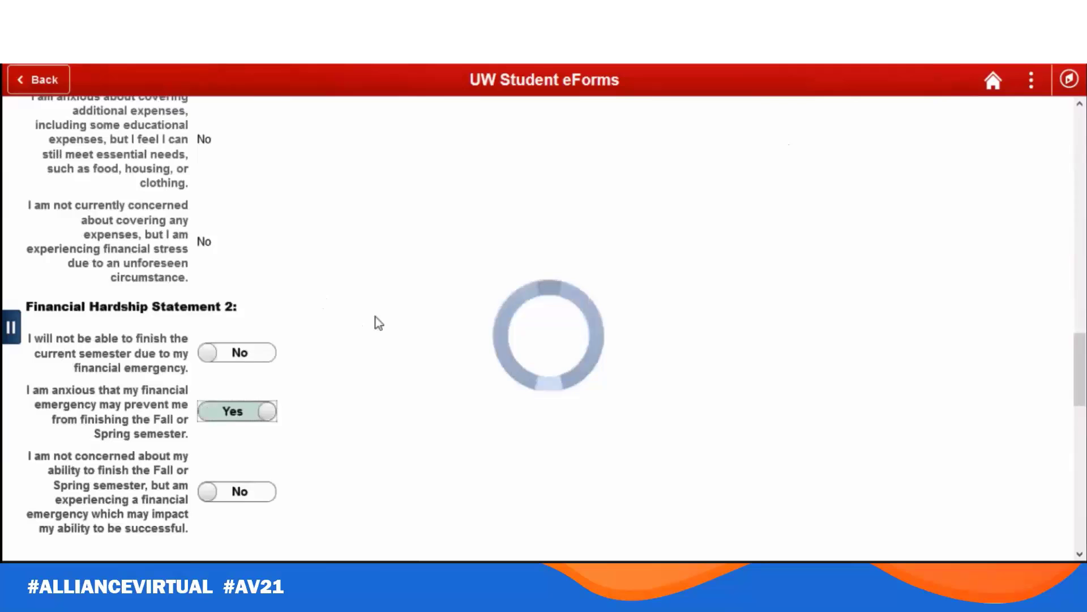
Step: Authorize applying HEERF II funds to any outstanding Spring 2021 balance and try to submit the request
{"action": "scroll", "coordinate": [325, 266], "scroll_direction": "down", "scroll_amount": 3}
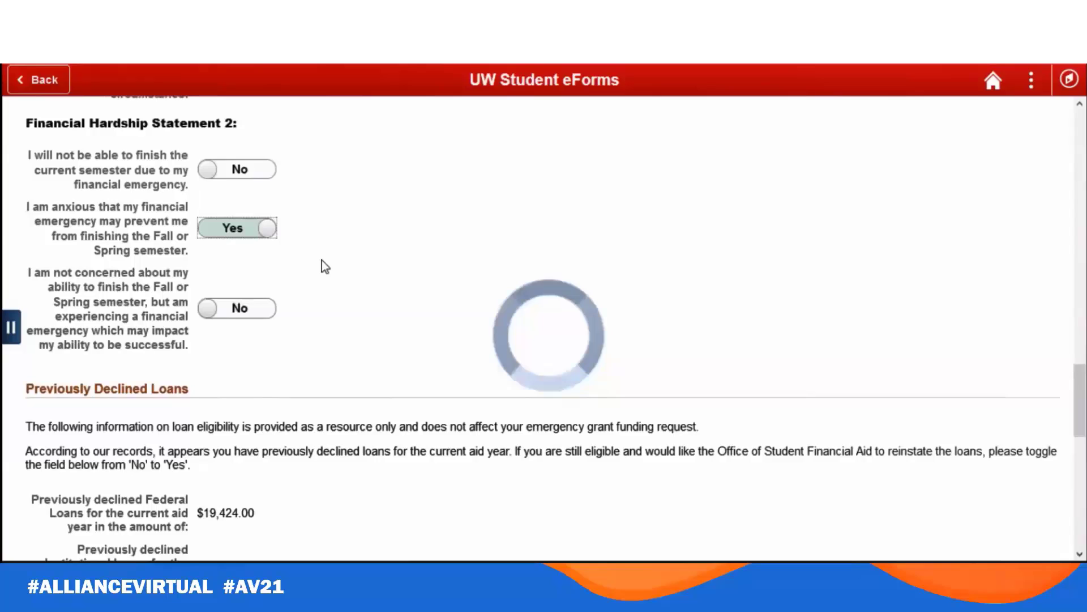
{"action": "scroll", "coordinate": [324, 266], "scroll_direction": "down", "scroll_amount": 8}
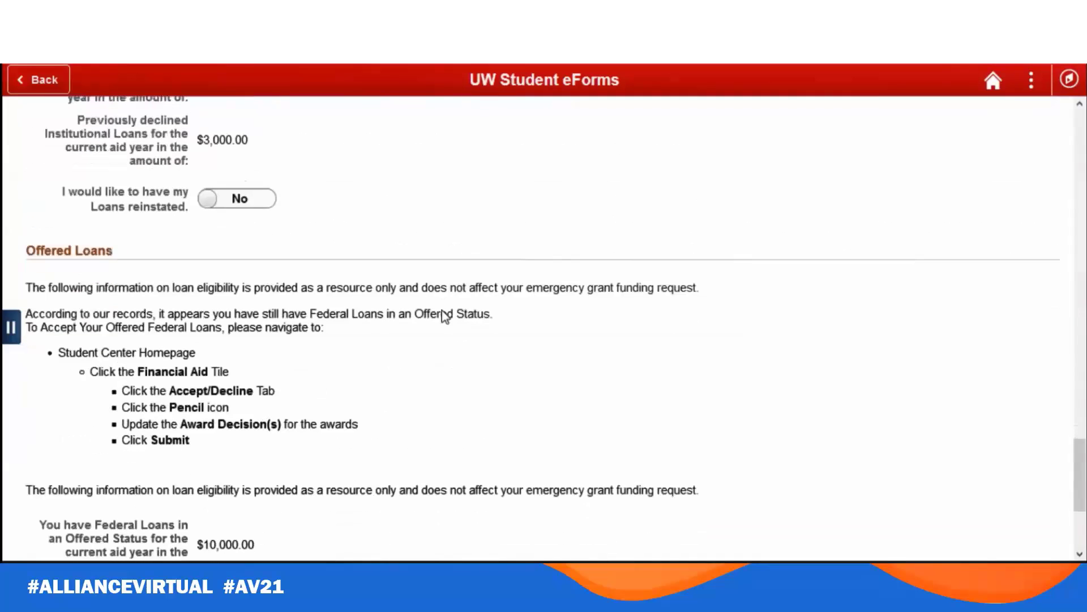
{"action": "scroll", "coordinate": [549, 330], "scroll_direction": "down", "scroll_amount": 3}
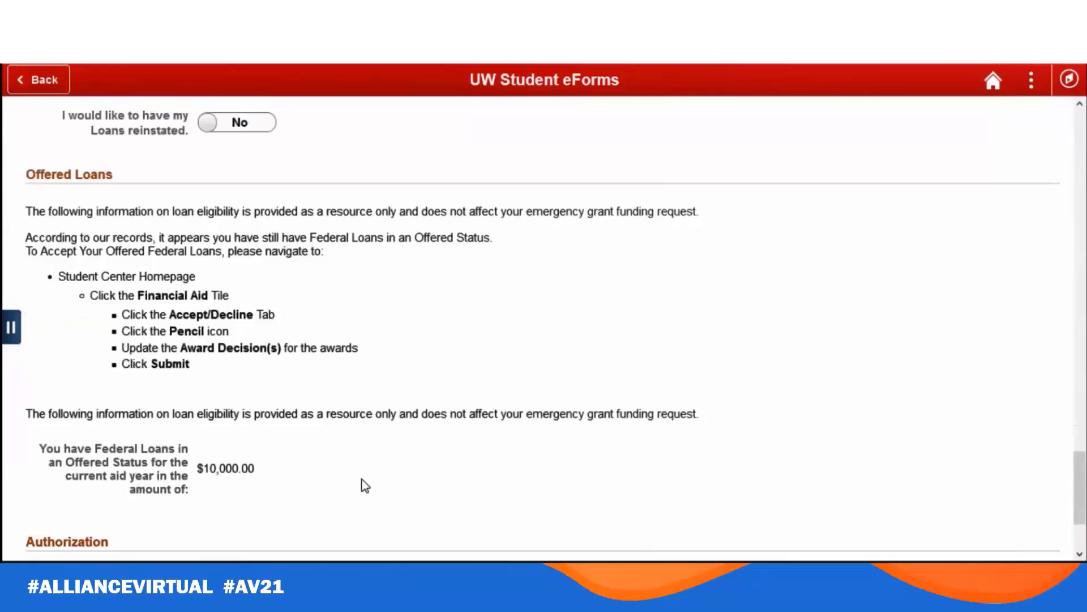
{"action": "scroll", "coordinate": [366, 486], "scroll_direction": "down", "scroll_amount": 5}
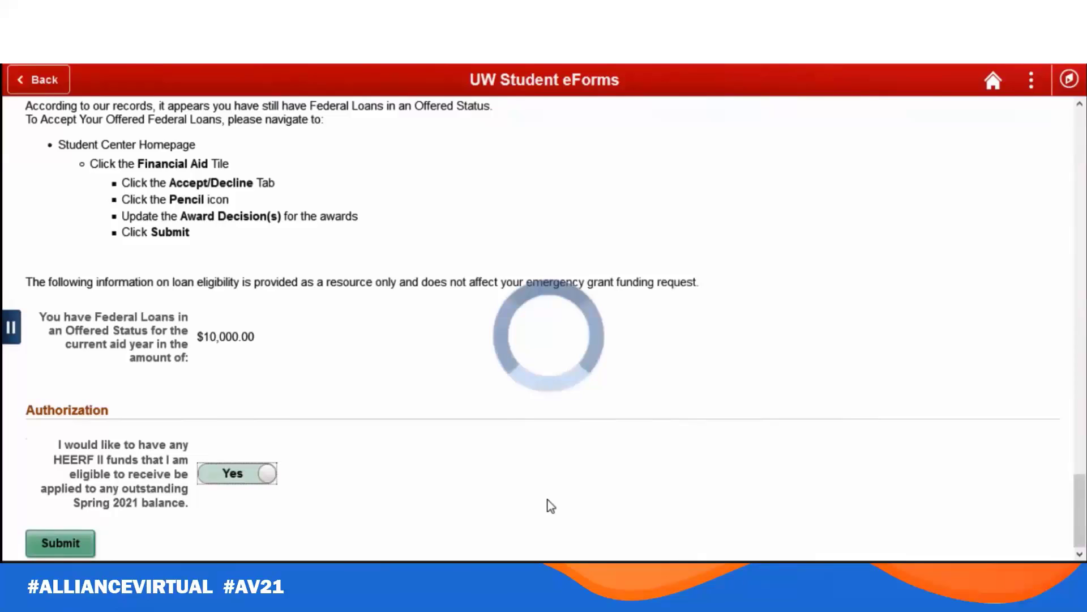
{"action": "left_click", "coordinate": [81, 542]}
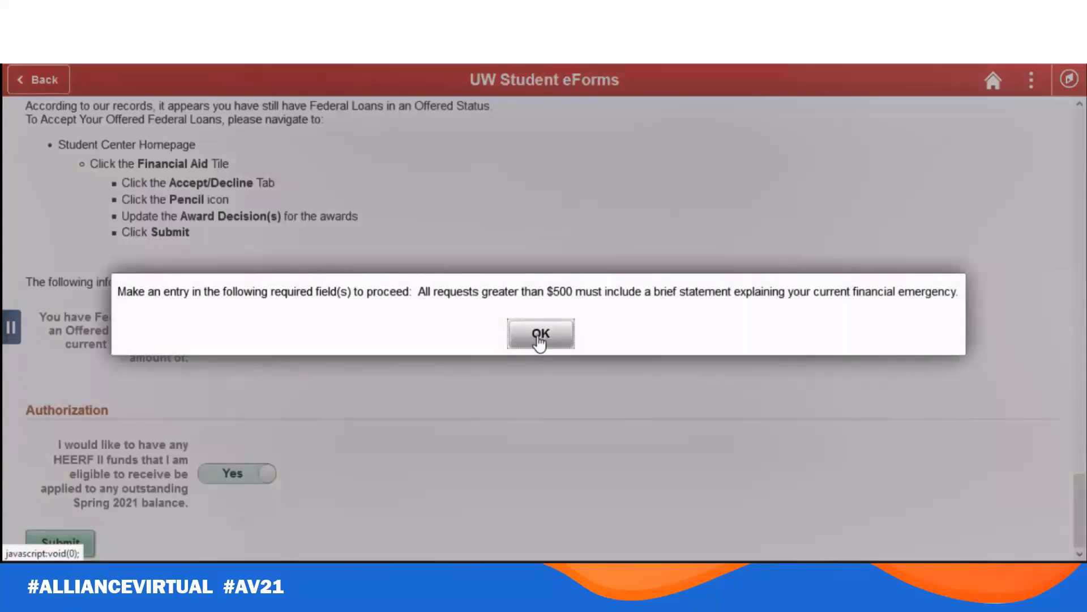
{"action": "left_click", "coordinate": [540, 340]}
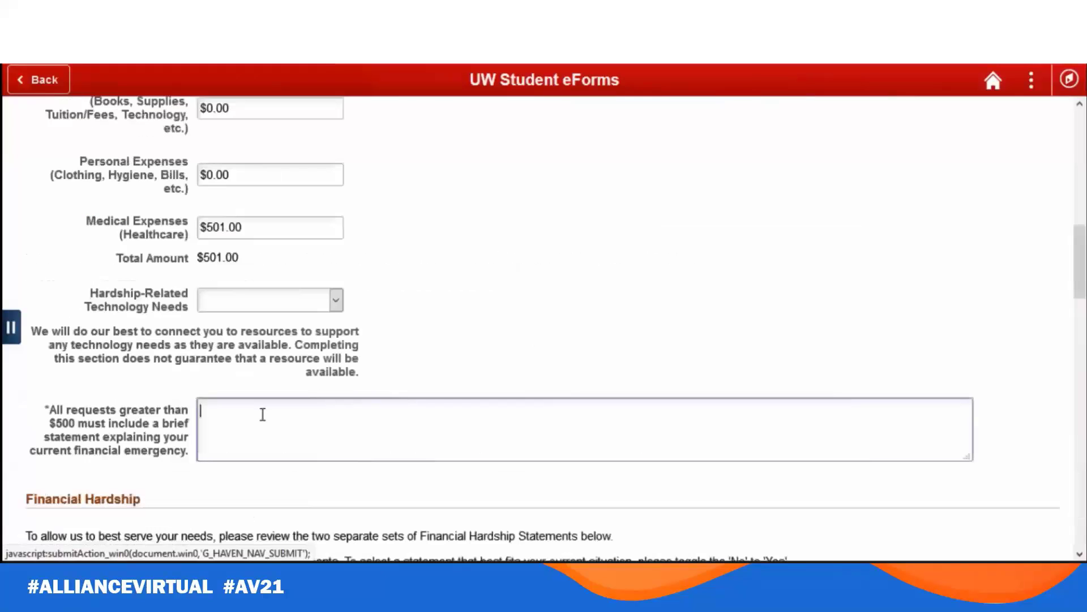
Step: Enter "Tes" as the required statement explaining the current financial emergency and submit the request
{"action": "left_click", "coordinate": [262, 413]}
{"action": "type", "text": "Tes"}
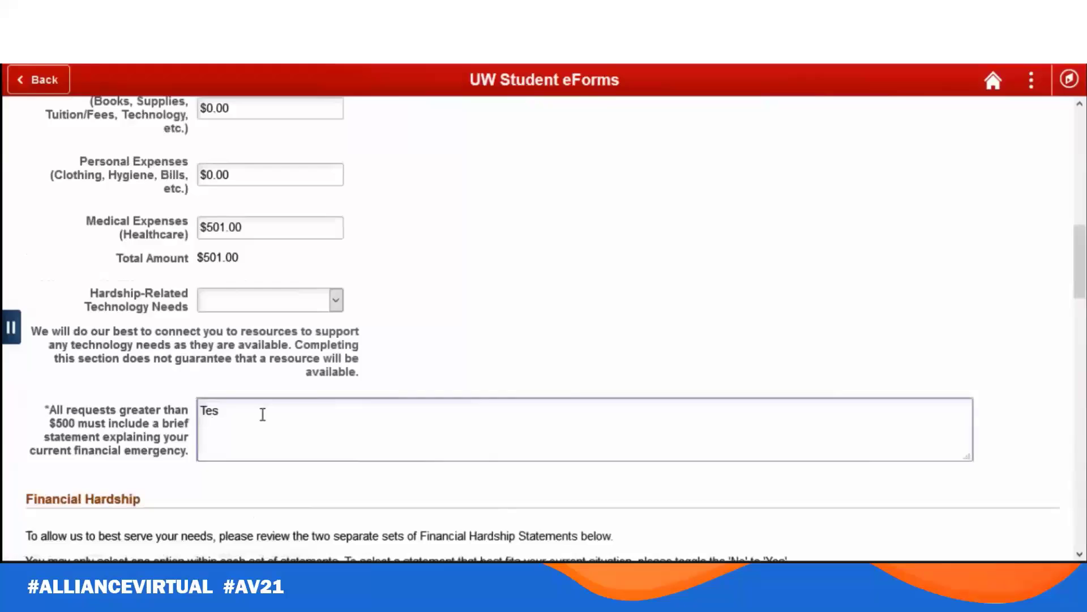
{"action": "scroll", "coordinate": [262, 413], "scroll_direction": "down", "scroll_amount": 15}
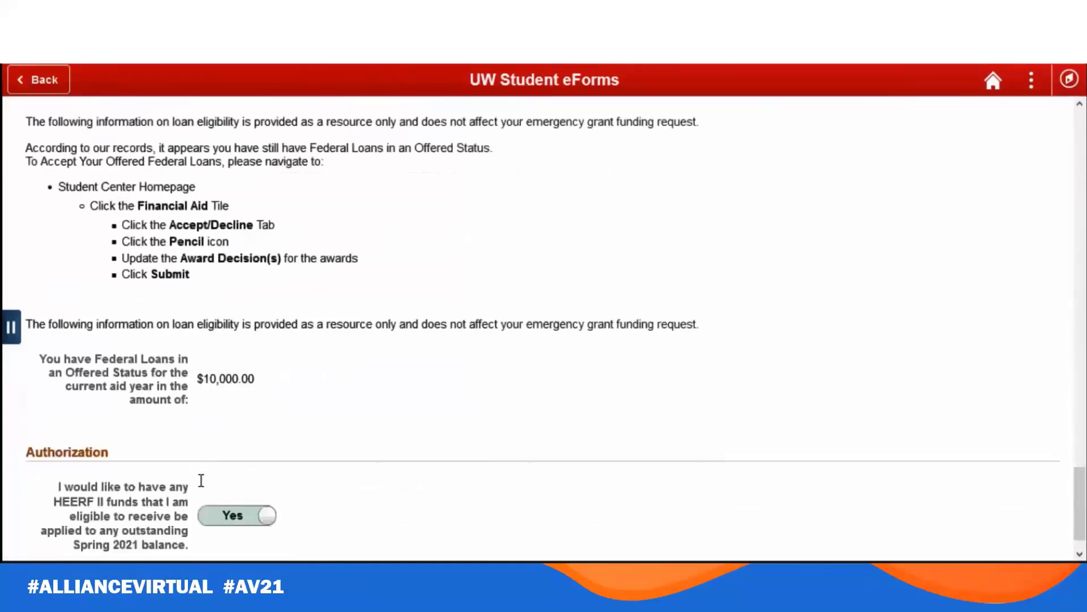
{"action": "scroll", "coordinate": [201, 480], "scroll_direction": "down", "scroll_amount": 1}
{"action": "left_click", "coordinate": [60, 544]}
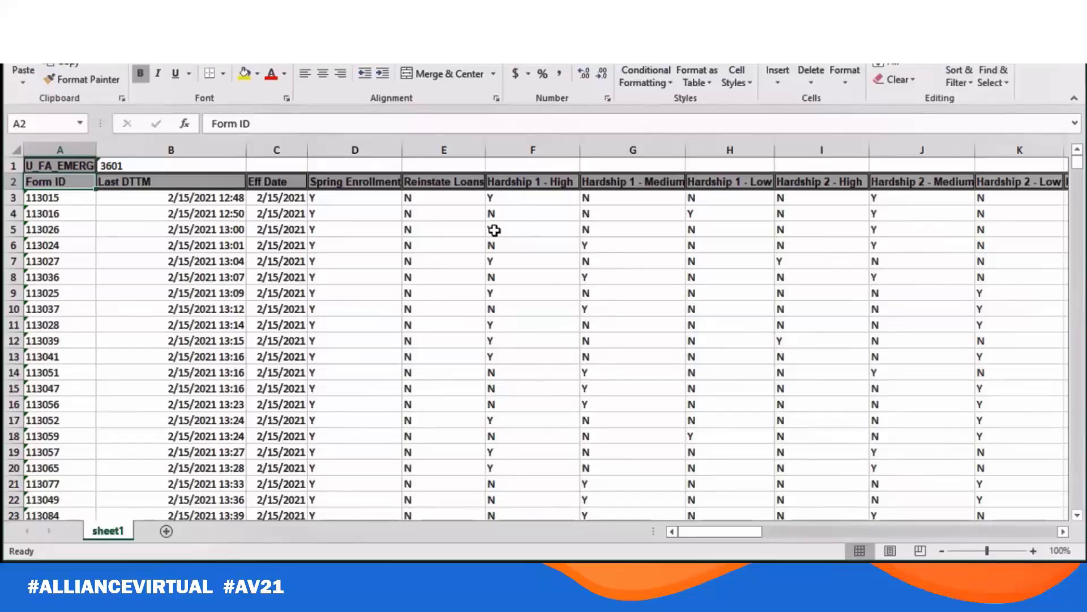
Step: In the Excel export of submitted forms, examine the Hardship 1 High, Medium and Low answers for the first form
{"action": "left_click", "coordinate": [477, 243]}
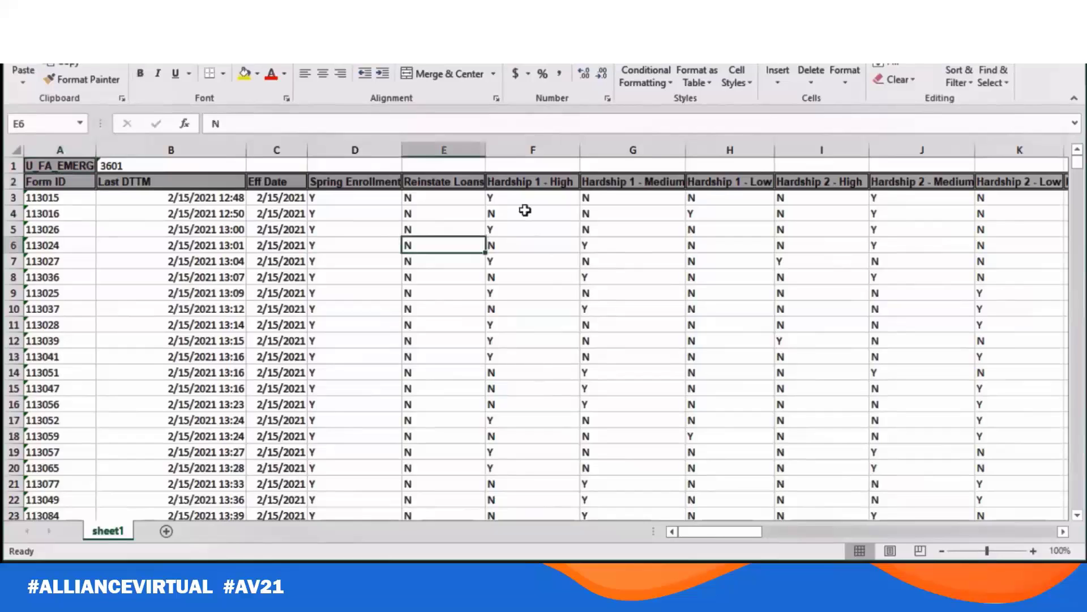
{"action": "left_click", "coordinate": [525, 184]}
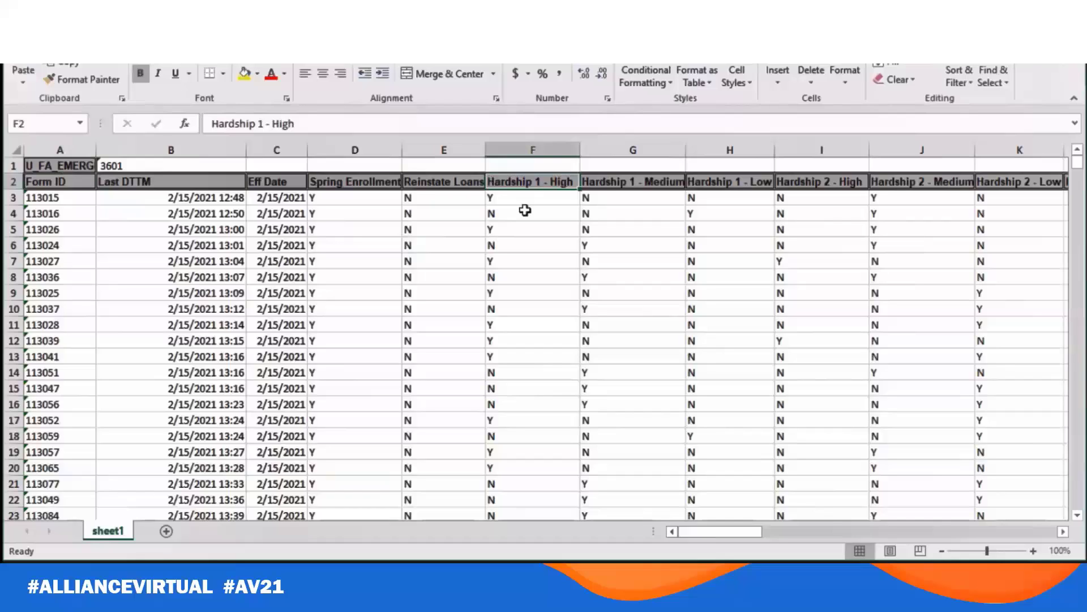
{"action": "key", "text": "Down"}
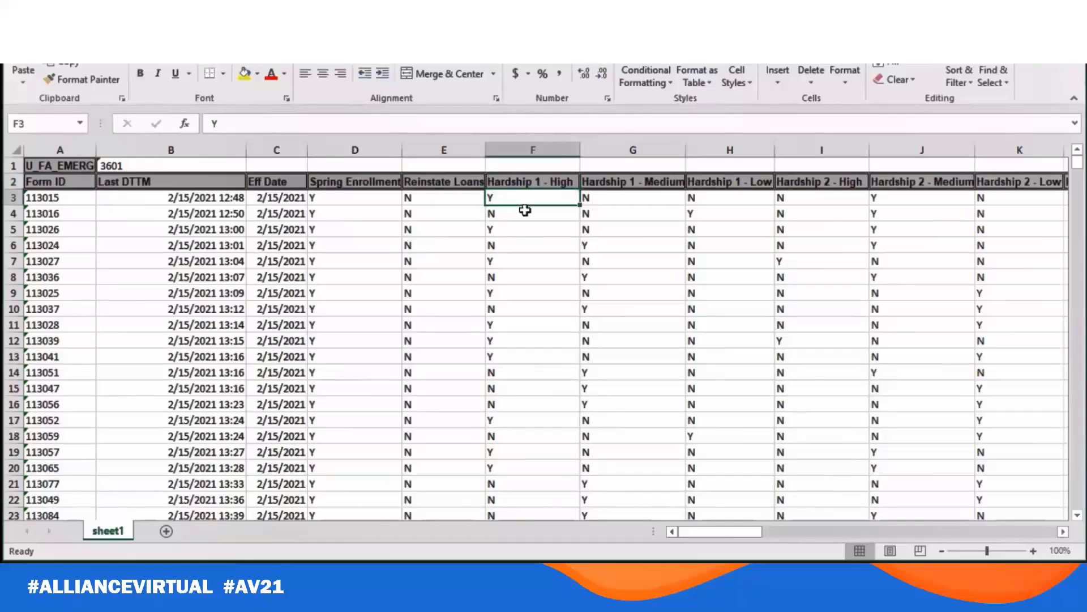
{"action": "key", "text": "Right"}
{"action": "key", "text": "Right"}
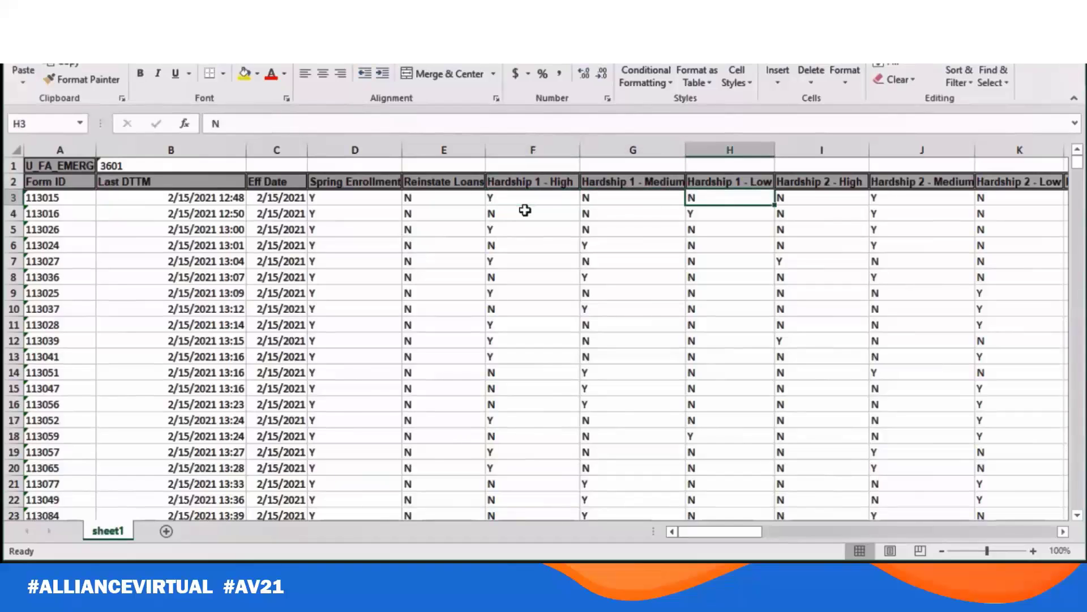
{"action": "key", "text": "Left"}
{"action": "key", "text": "Left"}
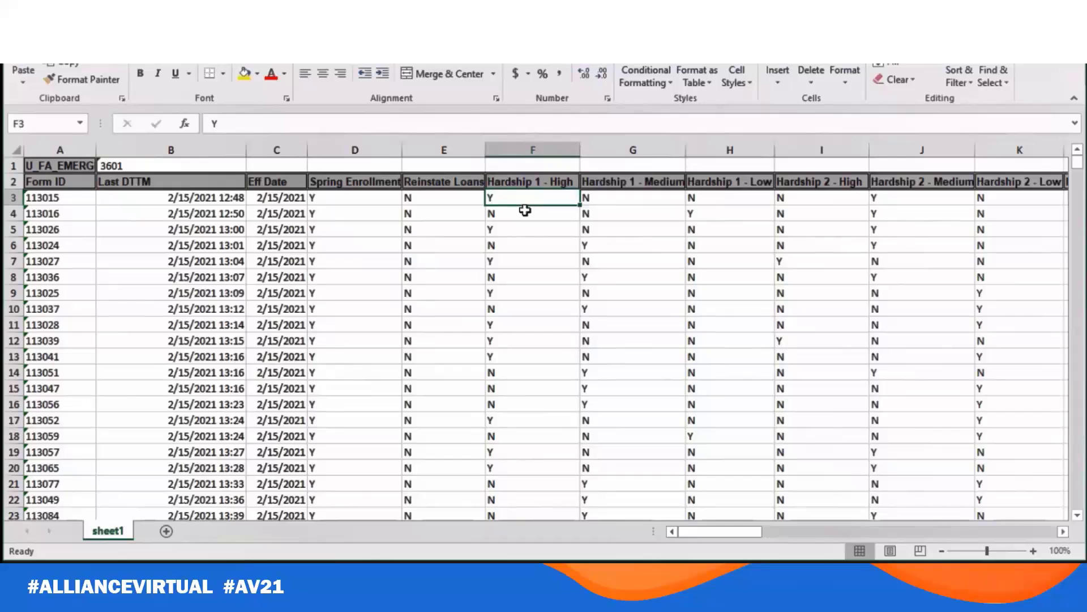
Step: Examine the Hardship 1 and Hardship 2 value columns and the Need Severity column for the first form
{"action": "key", "text": "Right"}
{"action": "key", "text": "Right"}
{"action": "key", "text": "Right"}
{"action": "key", "text": "Right"}
{"action": "key", "text": "Right"}
{"action": "key", "text": "Right"}
{"action": "key", "text": "Right"}
{"action": "key", "text": "Left"}
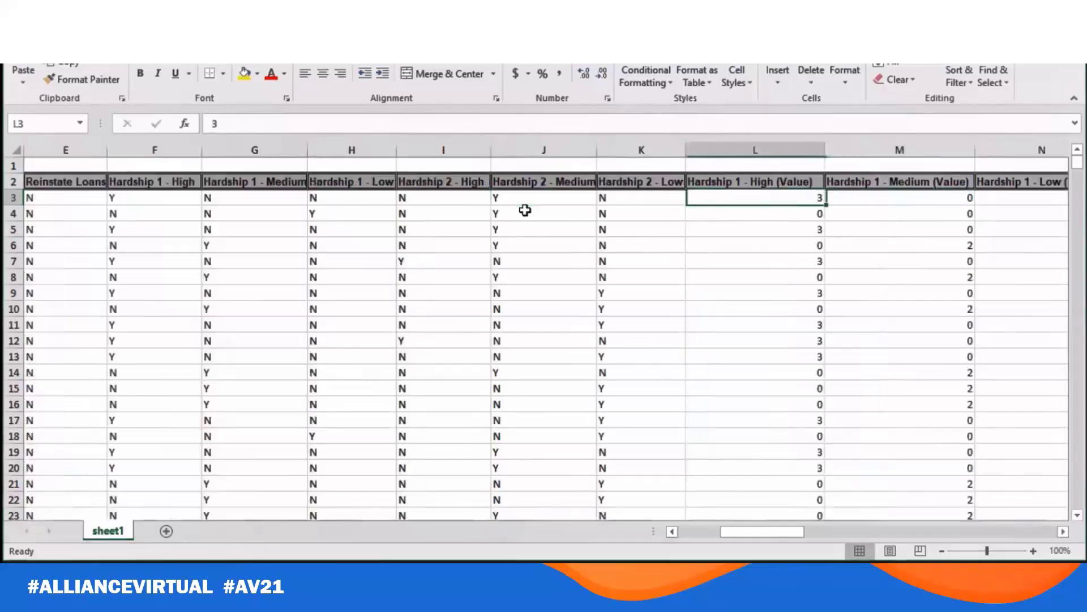
{"action": "key", "text": "Right"}
{"action": "key", "text": "Right"}
{"action": "key", "text": "Right"}
{"action": "key", "text": "Right"}
{"action": "key", "text": "Right"}
{"action": "key", "text": "Right"}
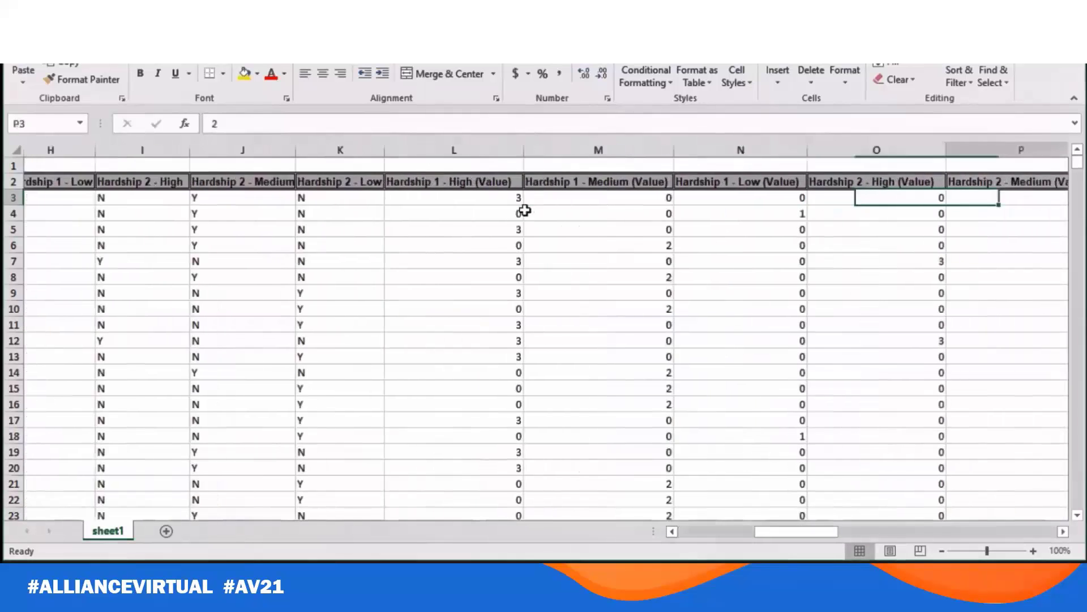
{"action": "key", "text": "Right"}
{"action": "key", "text": "Left"}
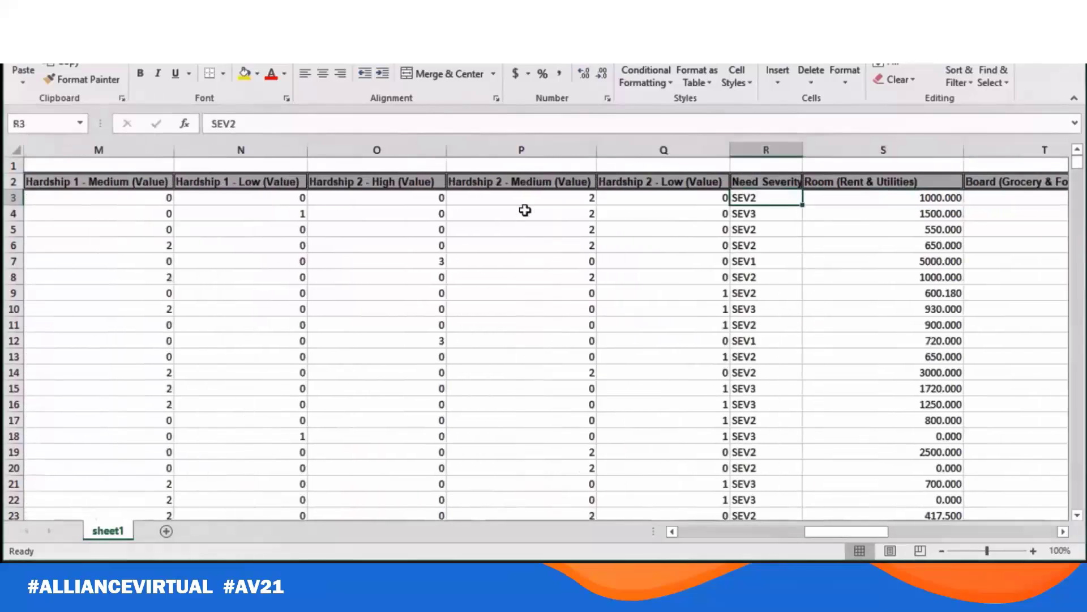
{"action": "key", "text": "Left"}
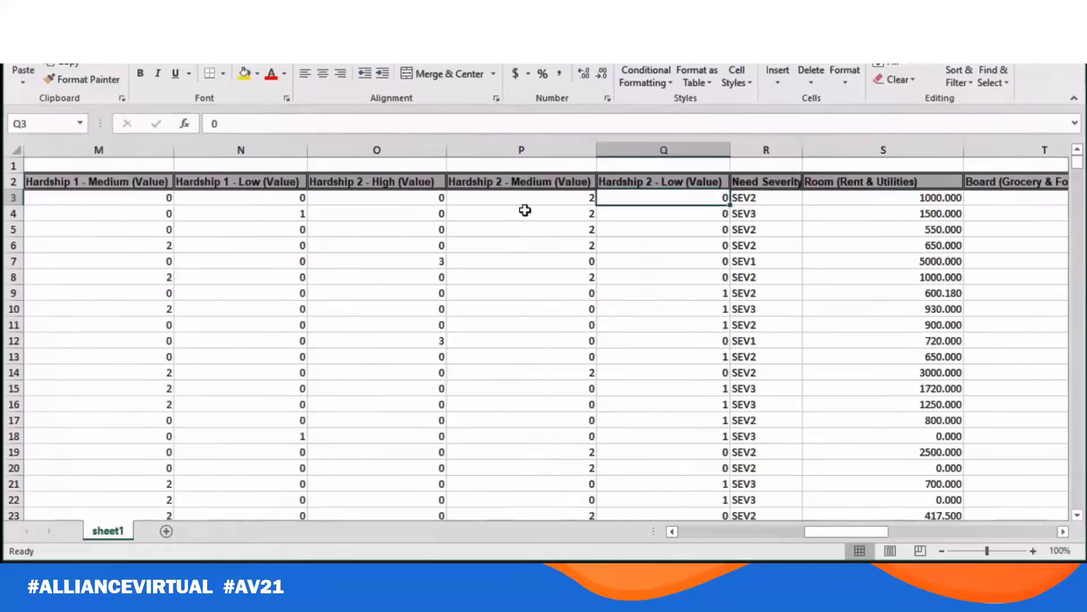
{"action": "key", "text": "Right"}
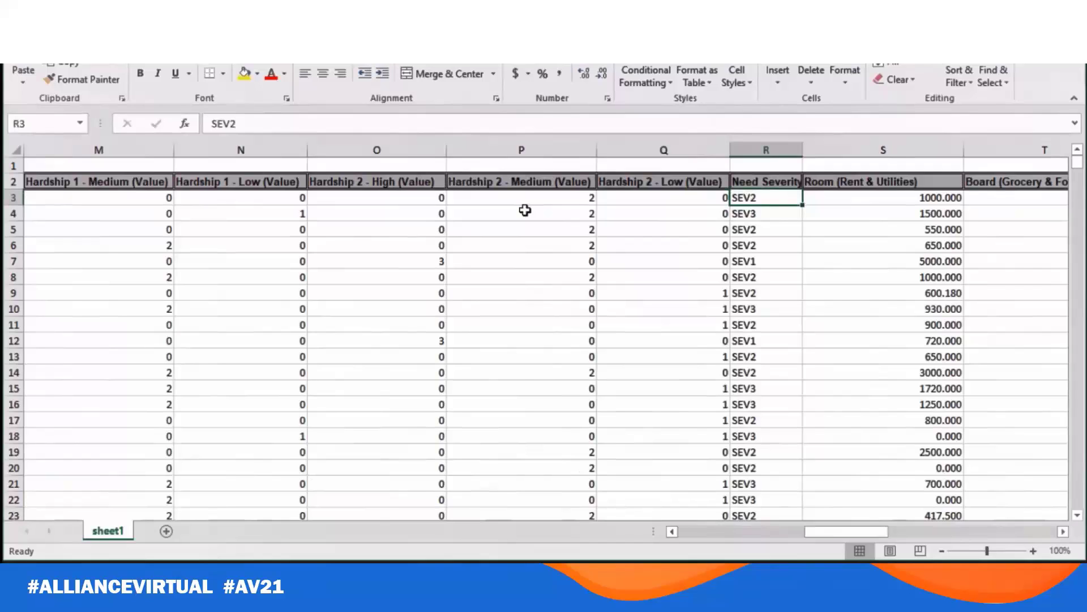
Step: Examine the itemized expense columns for the first form, from Room (Rent & Utilities) through Medical Expenses
{"action": "key", "text": "Right"}
{"action": "key", "text": "Right"}
{"action": "key", "text": "Right"}
{"action": "key", "text": "Right"}
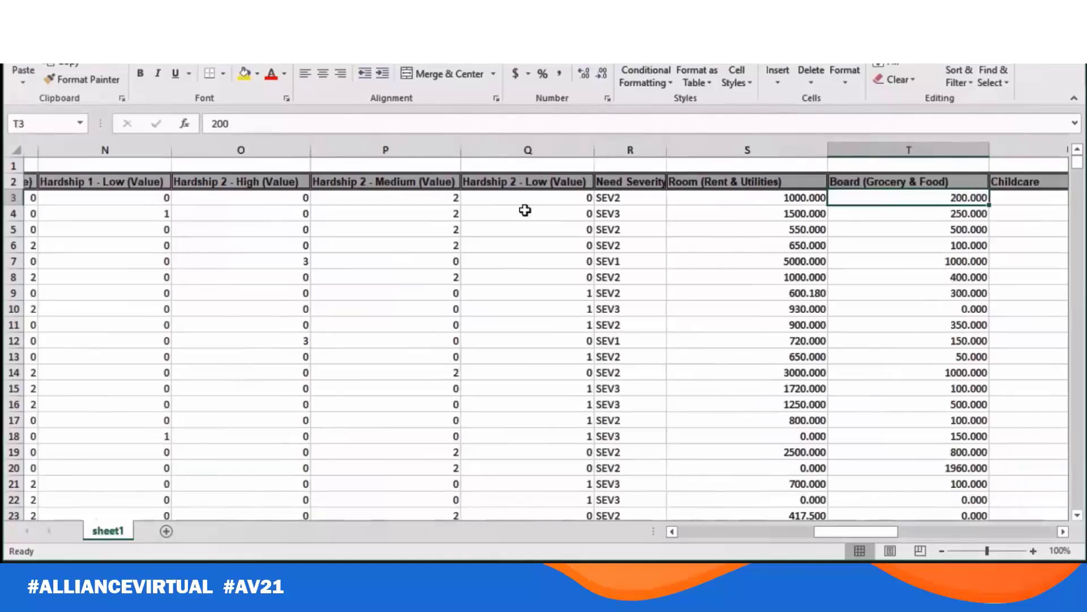
{"action": "key", "text": "Right"}
{"action": "key", "text": "Right"}
{"action": "key", "text": "Right"}
{"action": "key", "text": "Right"}
{"action": "key", "text": "Right"}
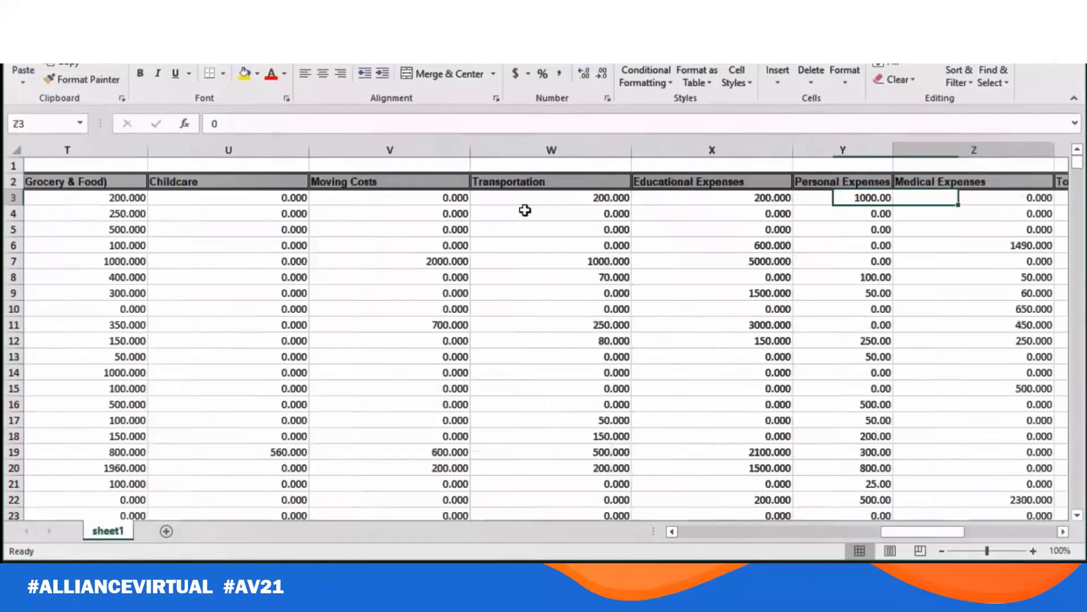
Step: Review the Total Expenses column down through the submitted forms
{"action": "key", "text": "Down"}
{"action": "key", "text": "Down"}
{"action": "key", "text": "Down"}
{"action": "key", "text": "Down"}
{"action": "key", "text": "Down"}
{"action": "key", "text": "Down"}
{"action": "key", "text": "Down"}
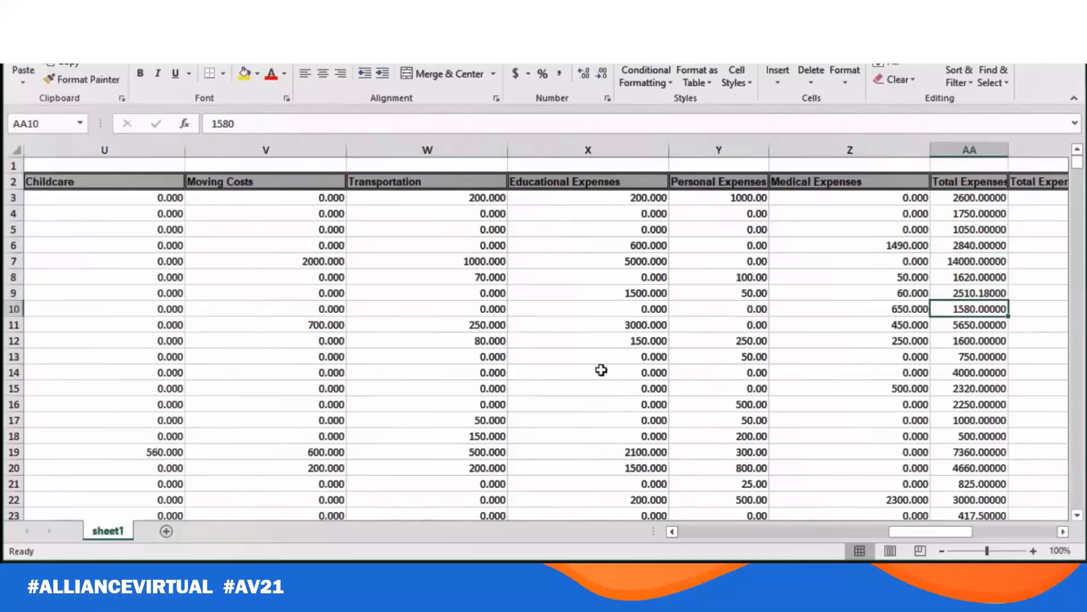
{"action": "scroll", "coordinate": [650, 374], "scroll_direction": "down", "scroll_amount": 3}
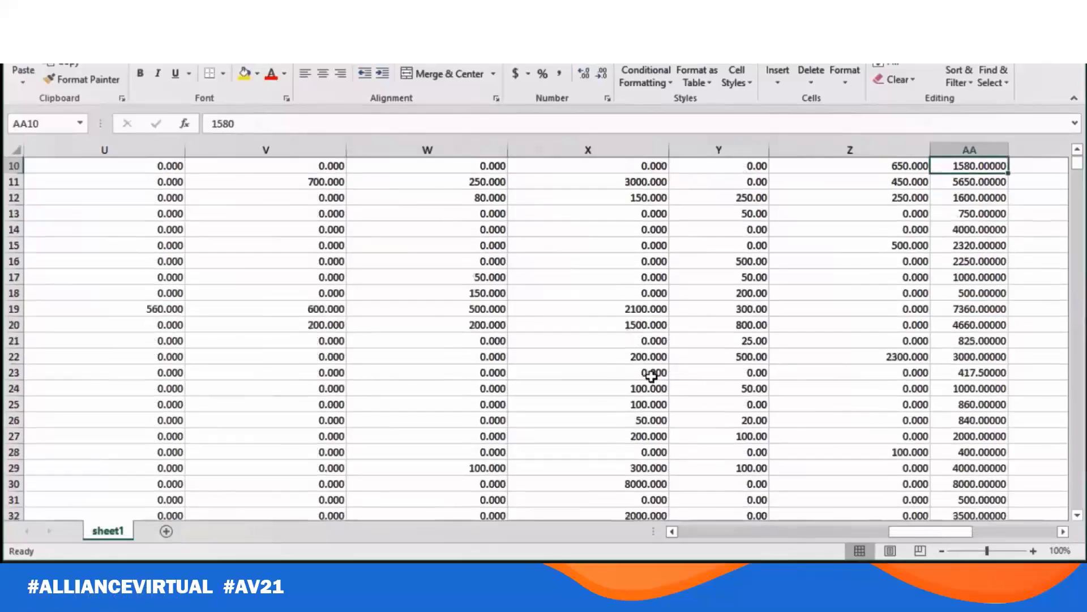